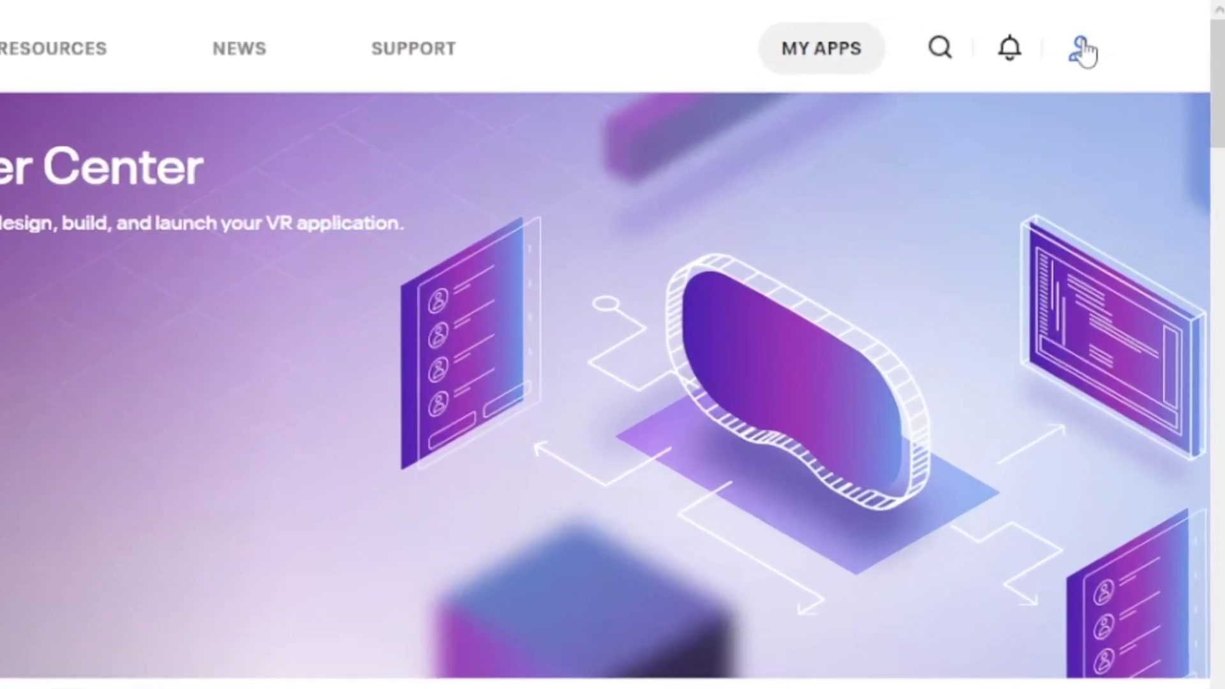
Step: Log in to the Meta Quest Developer Center and go to the My Apps dashboard
click(1122, 33)
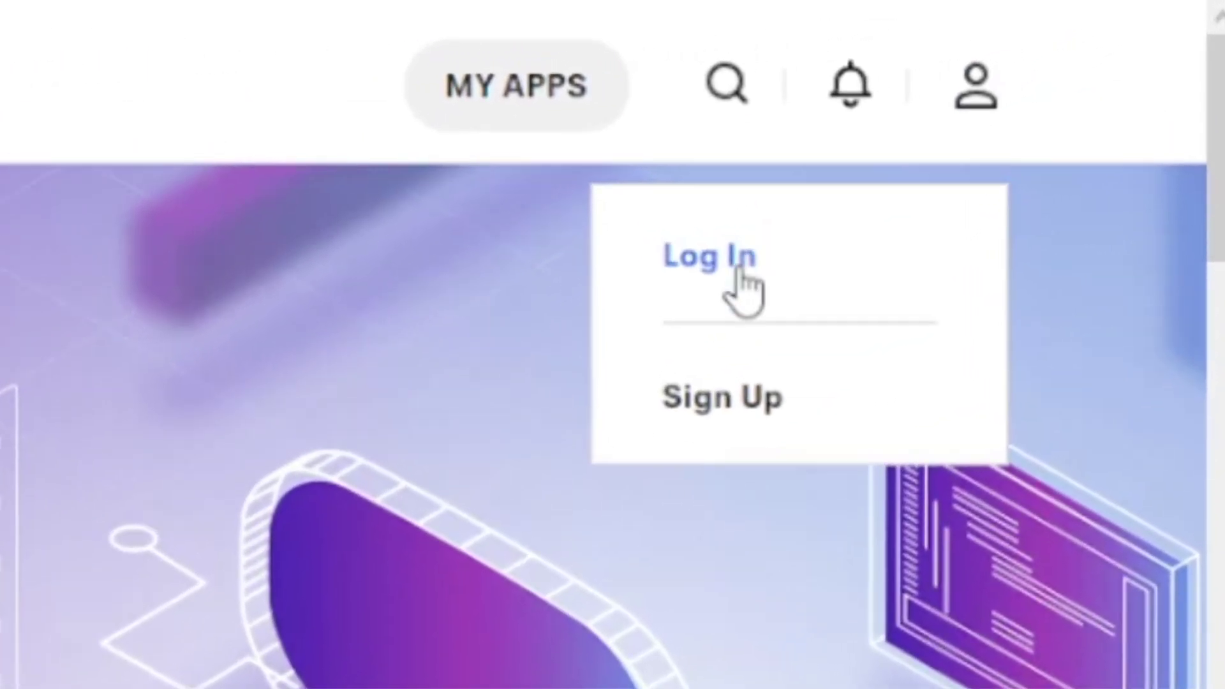
click(743, 291)
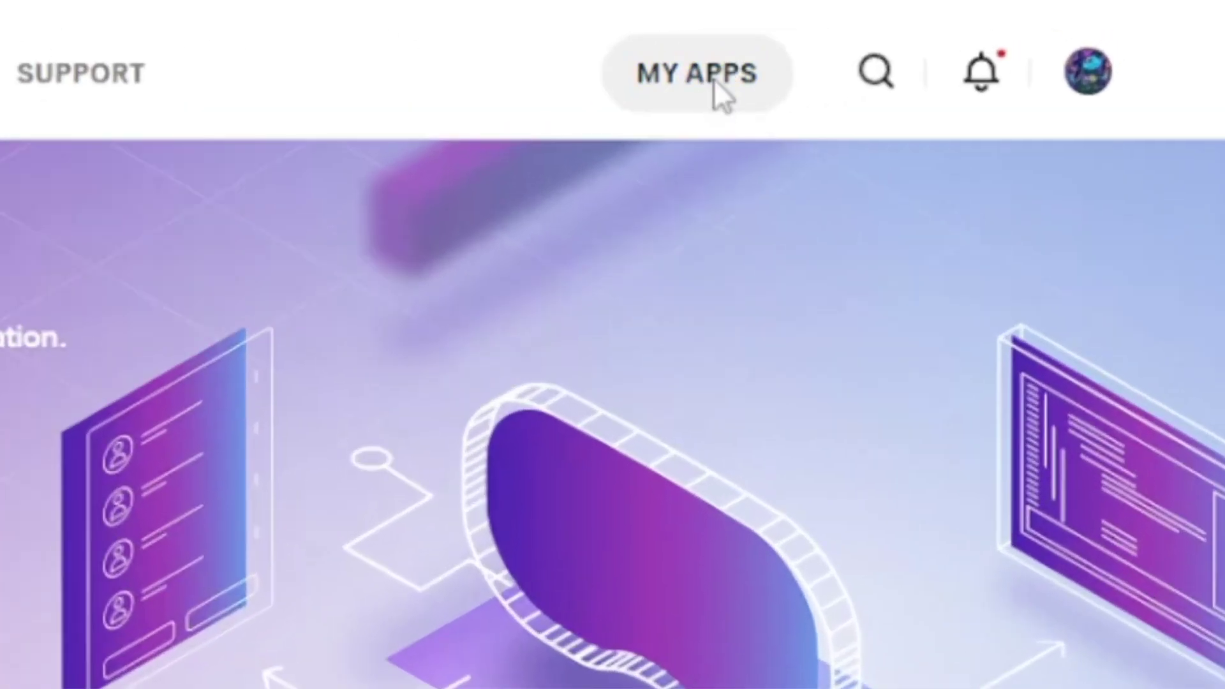
click(721, 74)
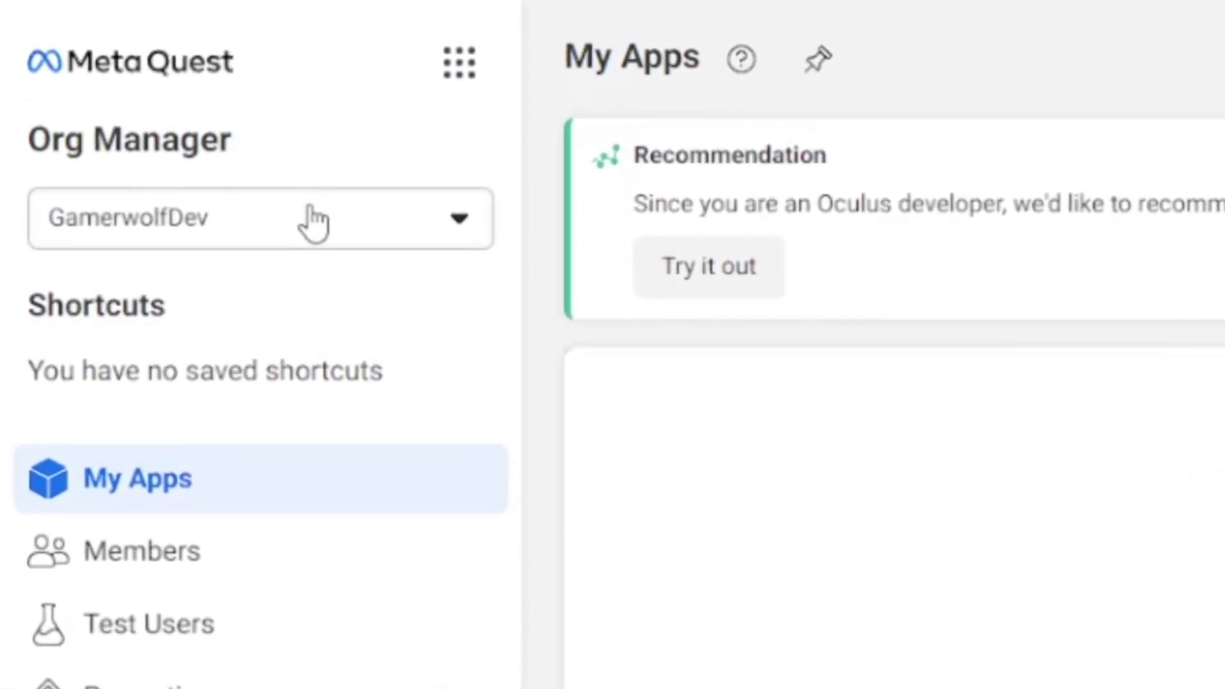
Step: Create a new organization named 'Sub2Quicxil', acknowledging the organization terms
click(316, 219)
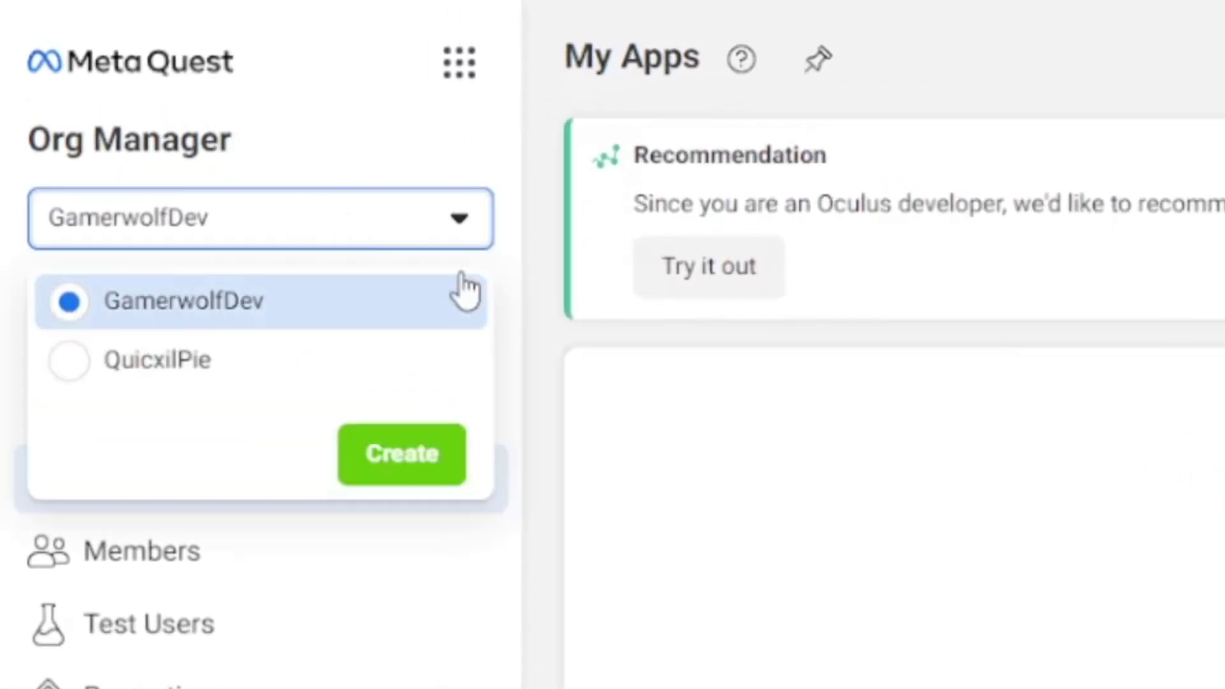
click(445, 475)
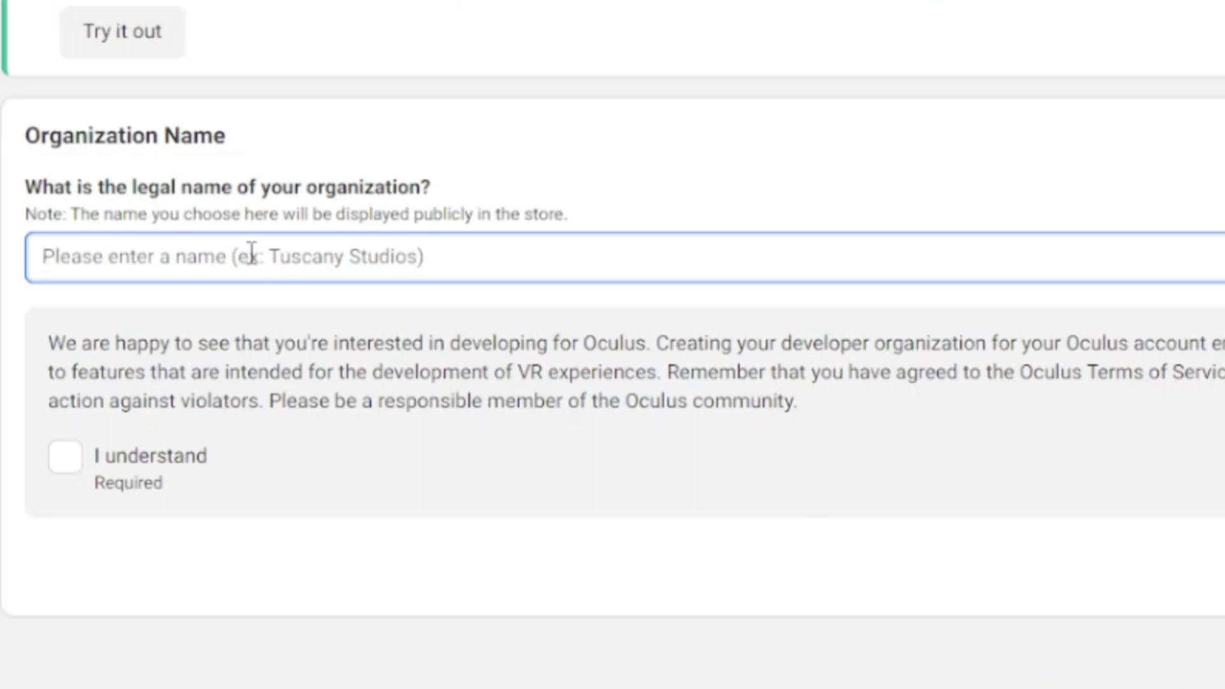
text(Sub2Quicxil)
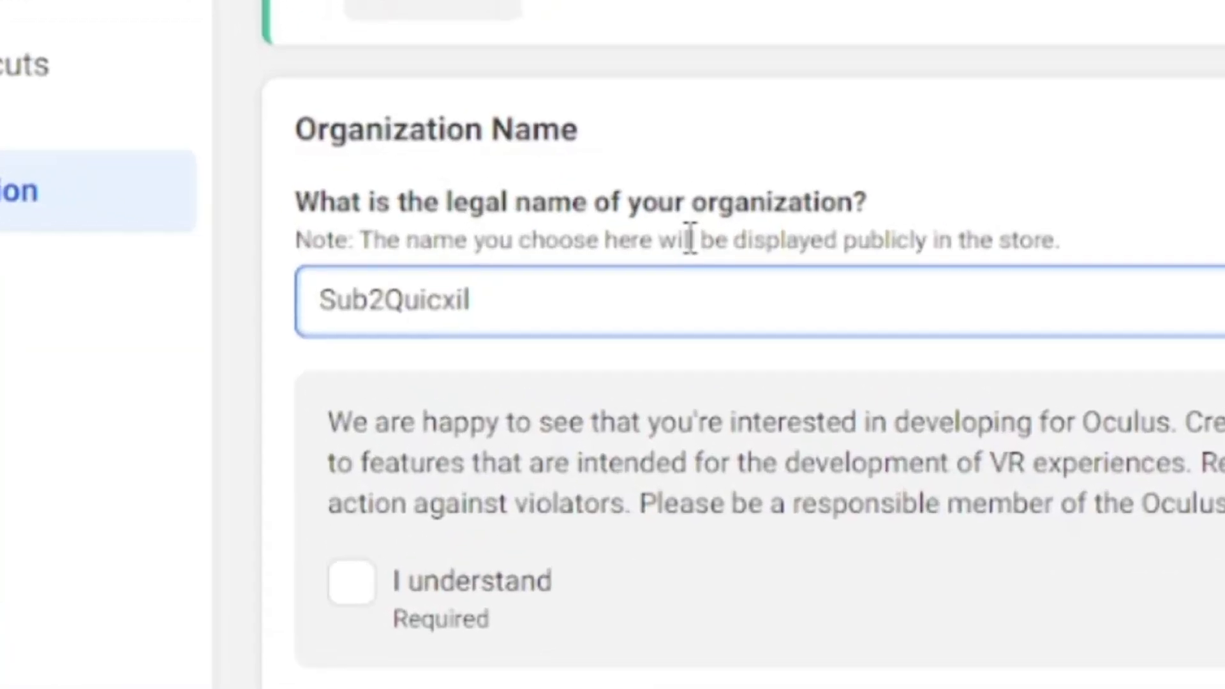
drag(211, 267, 29, 260)
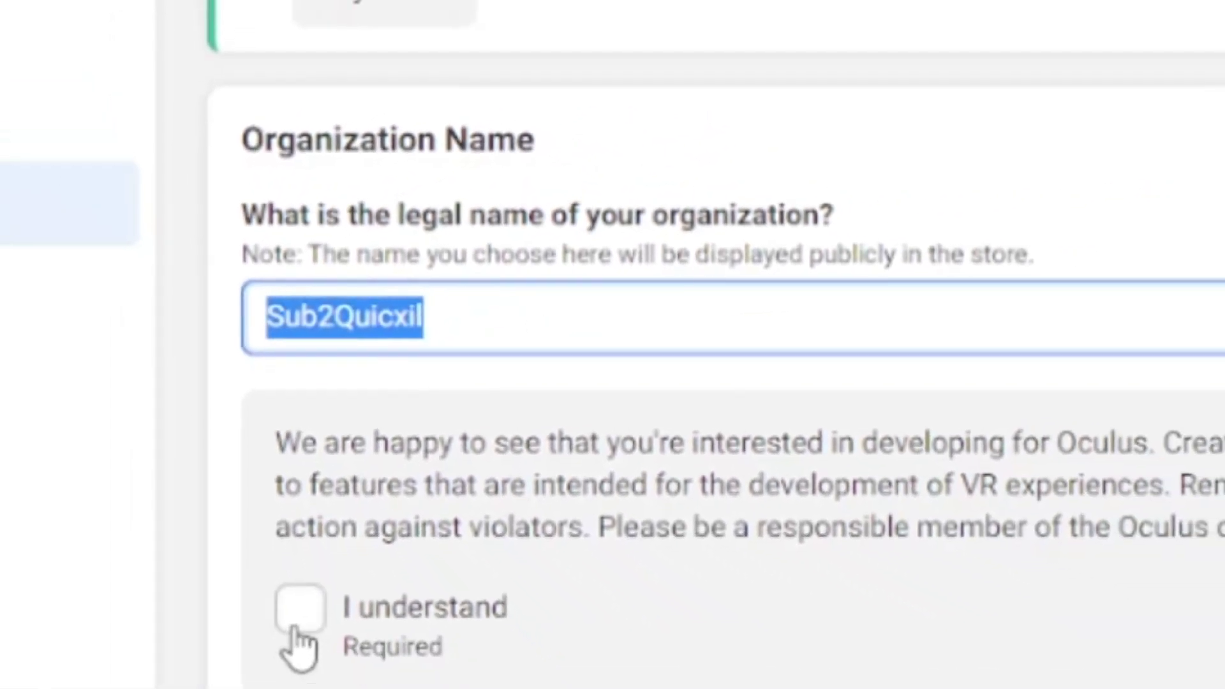
click(296, 610)
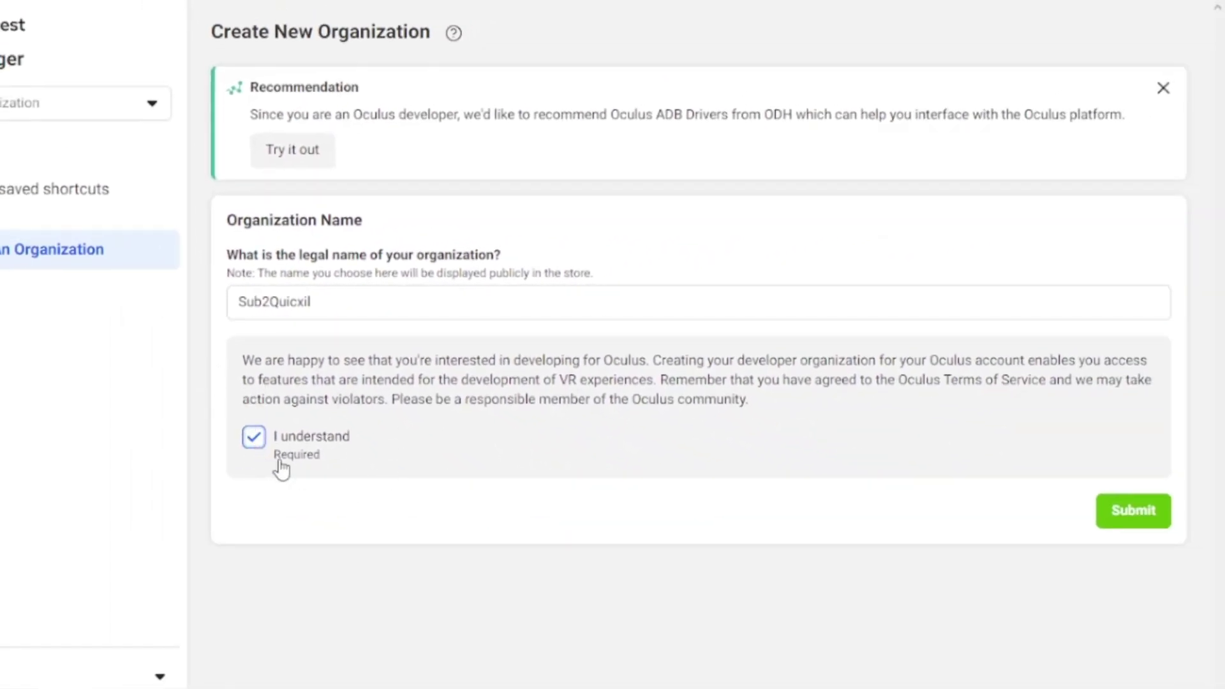
click(1126, 508)
Step: Agree to the developer non-disclosure agreement and submit it
scroll(396, 307, down, 20)
click(293, 501)
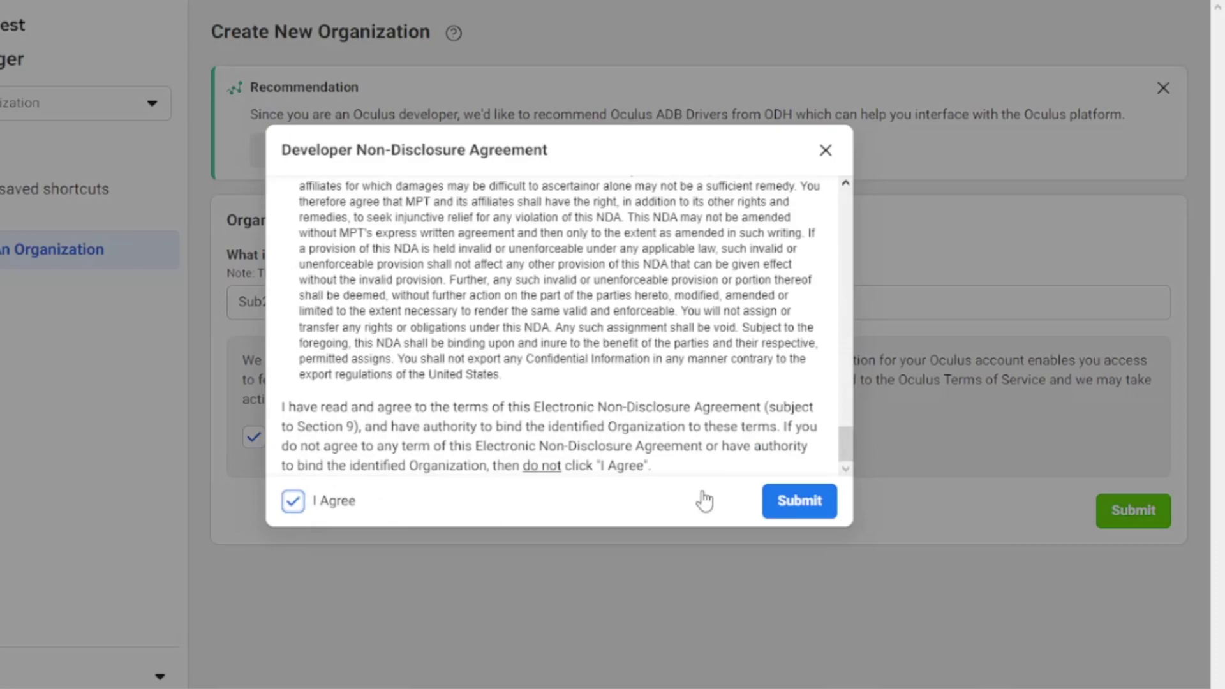
click(796, 504)
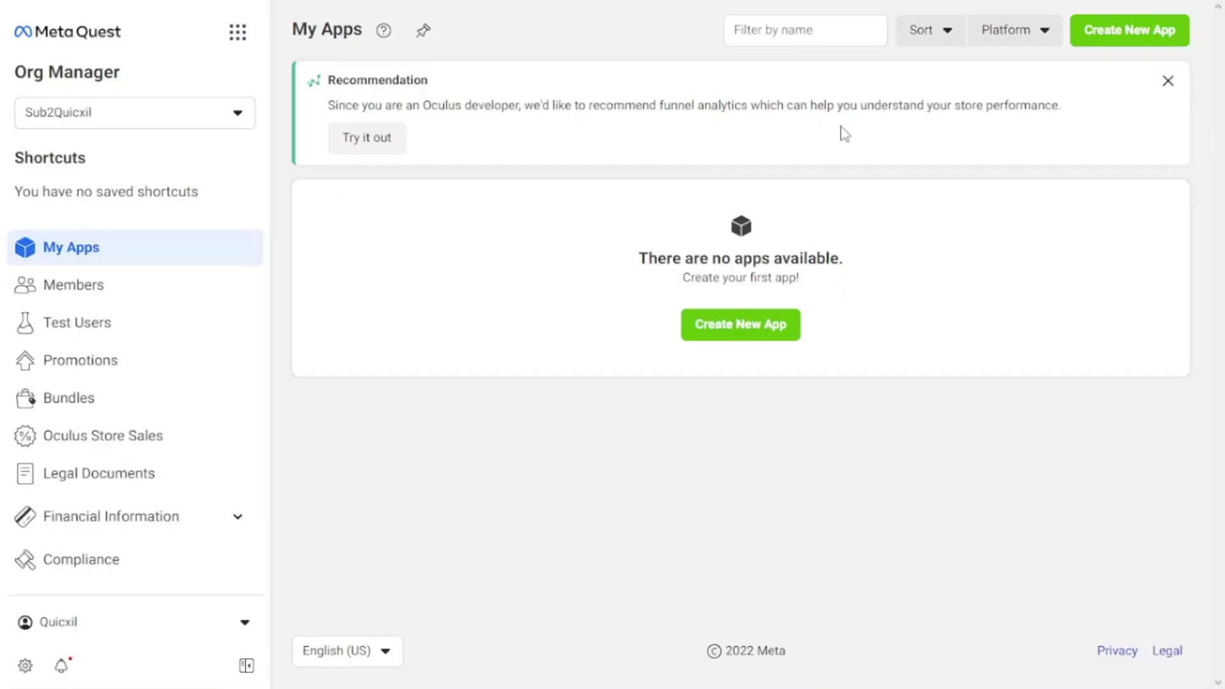
click(137, 123)
click(142, 222)
scroll(128, 294, down, 2)
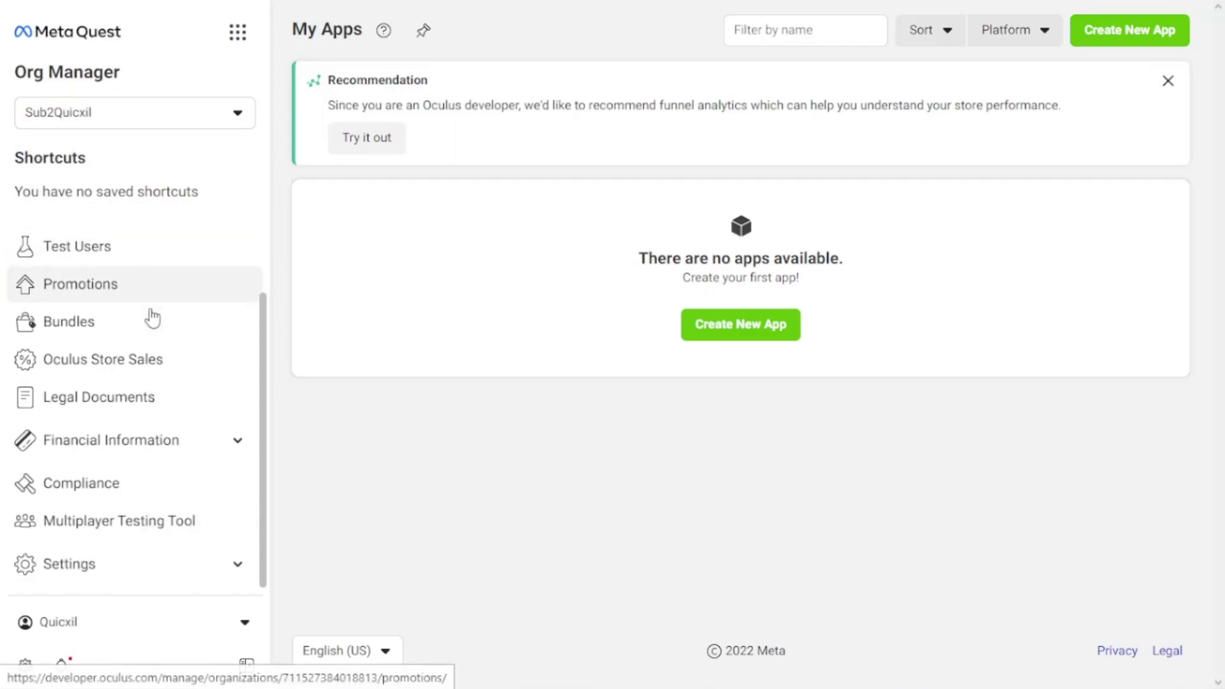
click(213, 621)
click(233, 598)
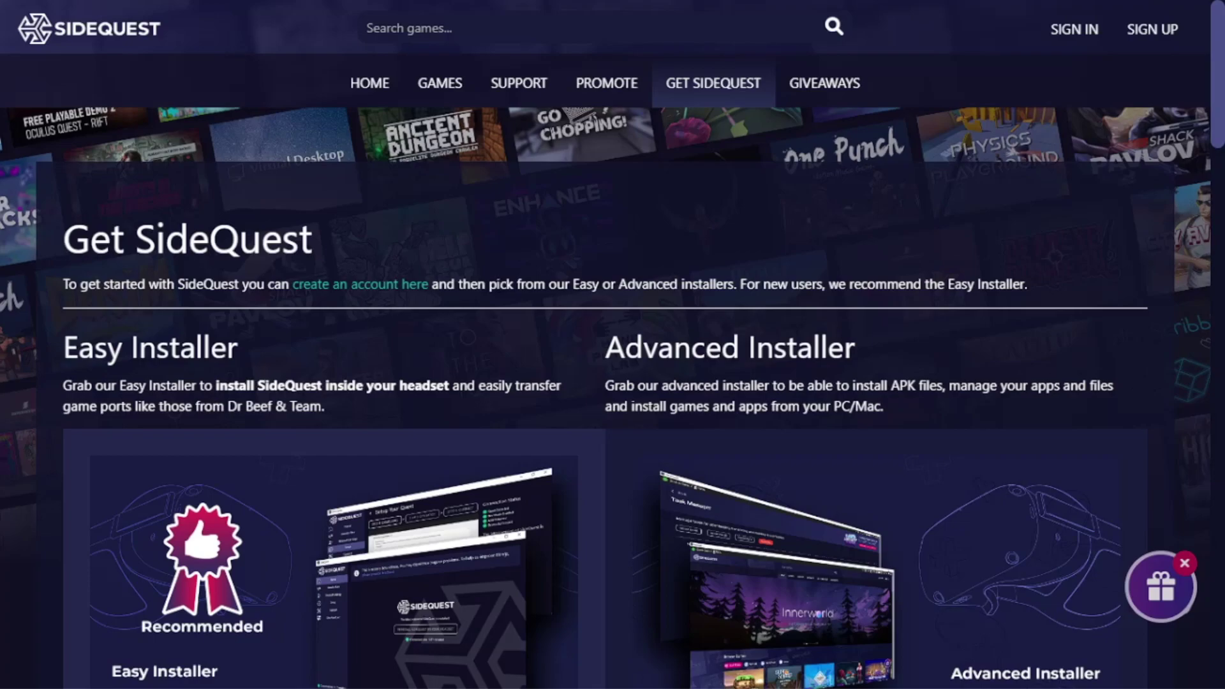
Step: Scroll the Get SideQuest page down to the Advanced Installer's Download for Windows 10 x64 button
scroll(831, 255, down, 4)
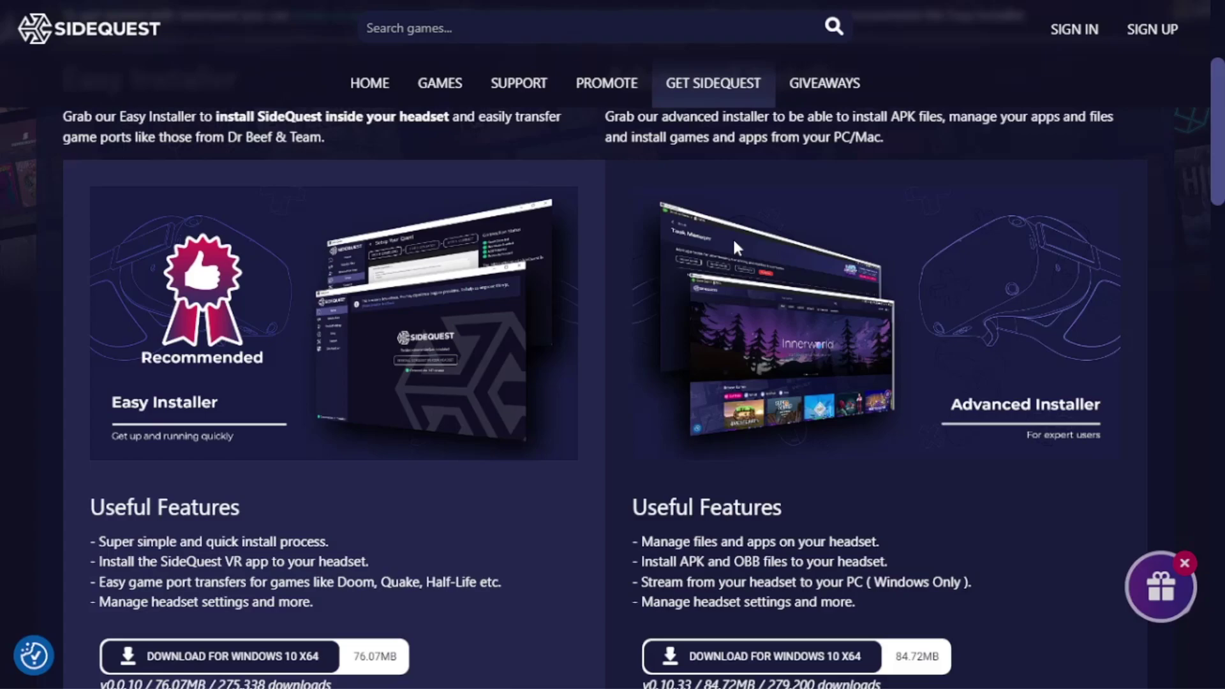
scroll(276, 301, down, 1)
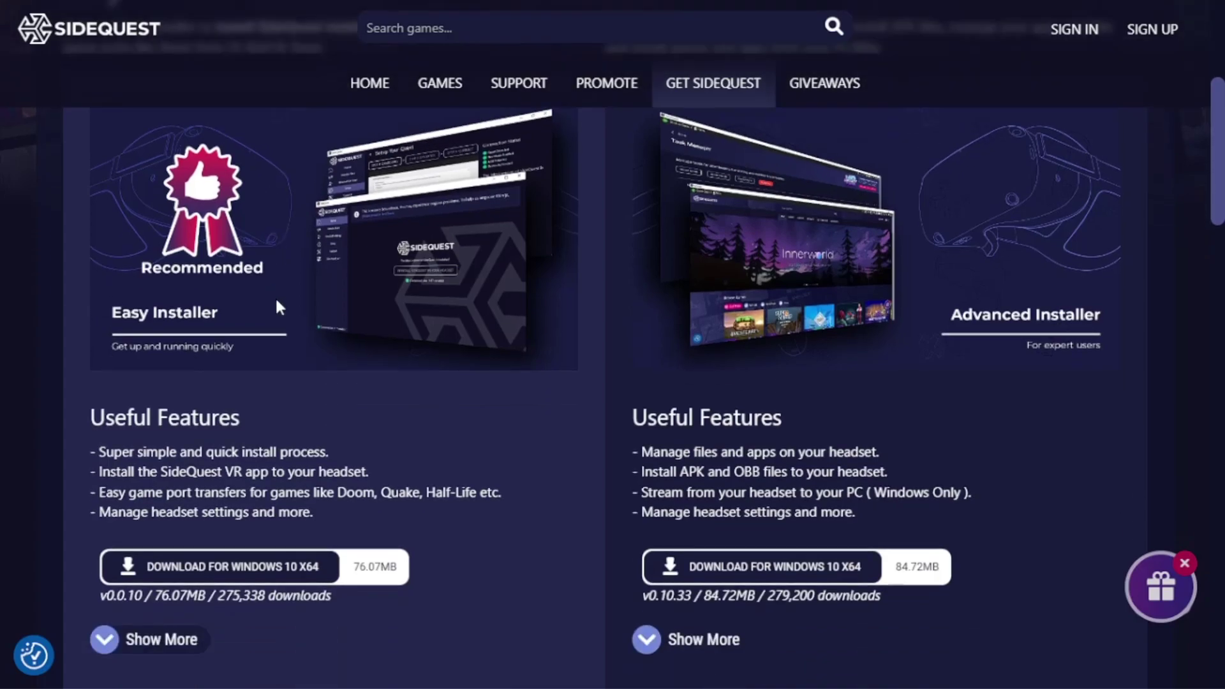
scroll(504, 262, up, 1)
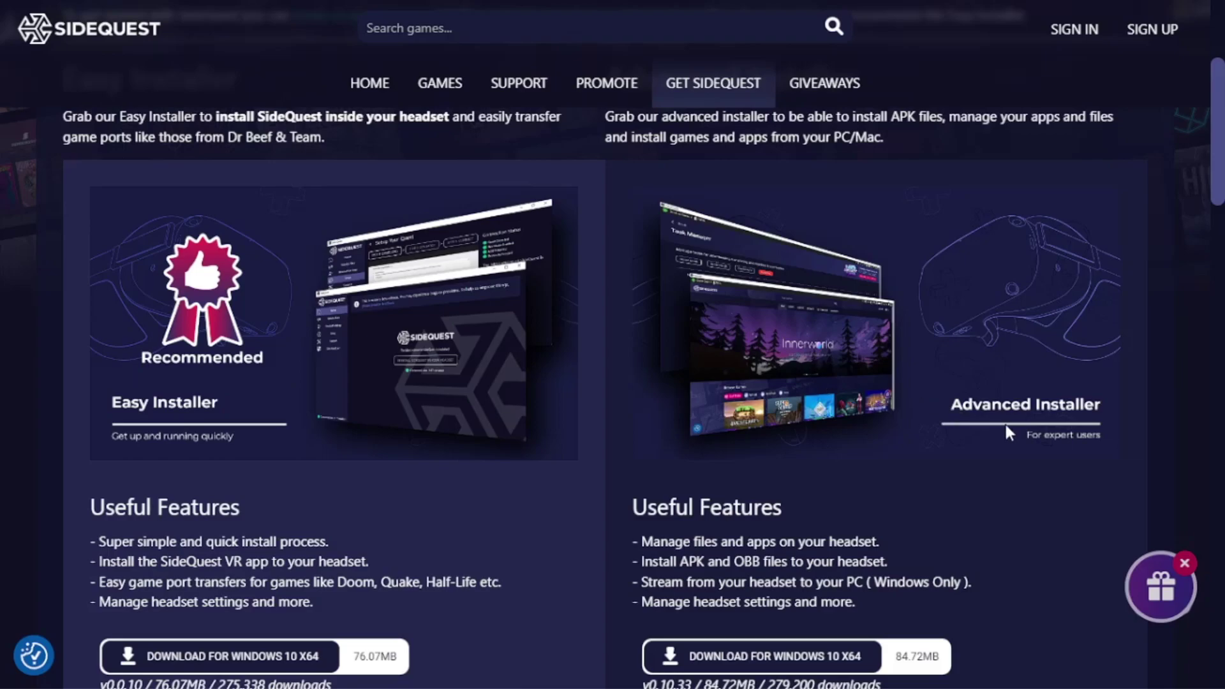
scroll(367, 503, down, 1)
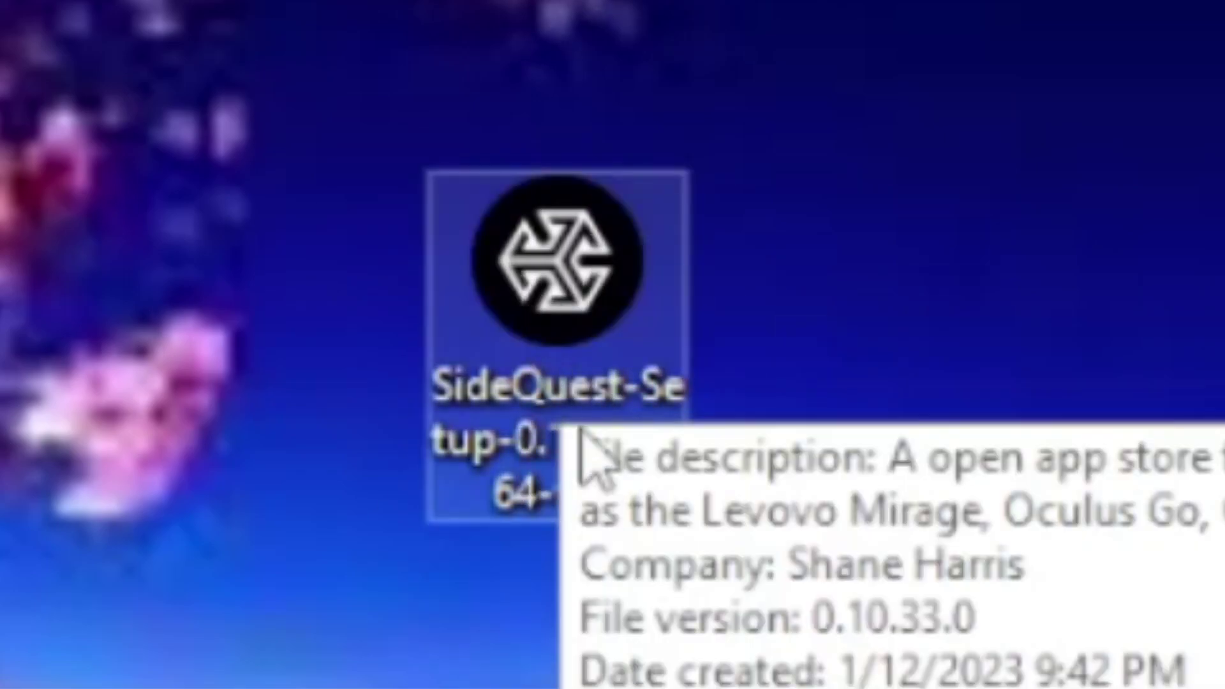
Step: Run SideQuest-Setup 0.10.33, install only for the current user into the default folder, then launch it
double_click(558, 321)
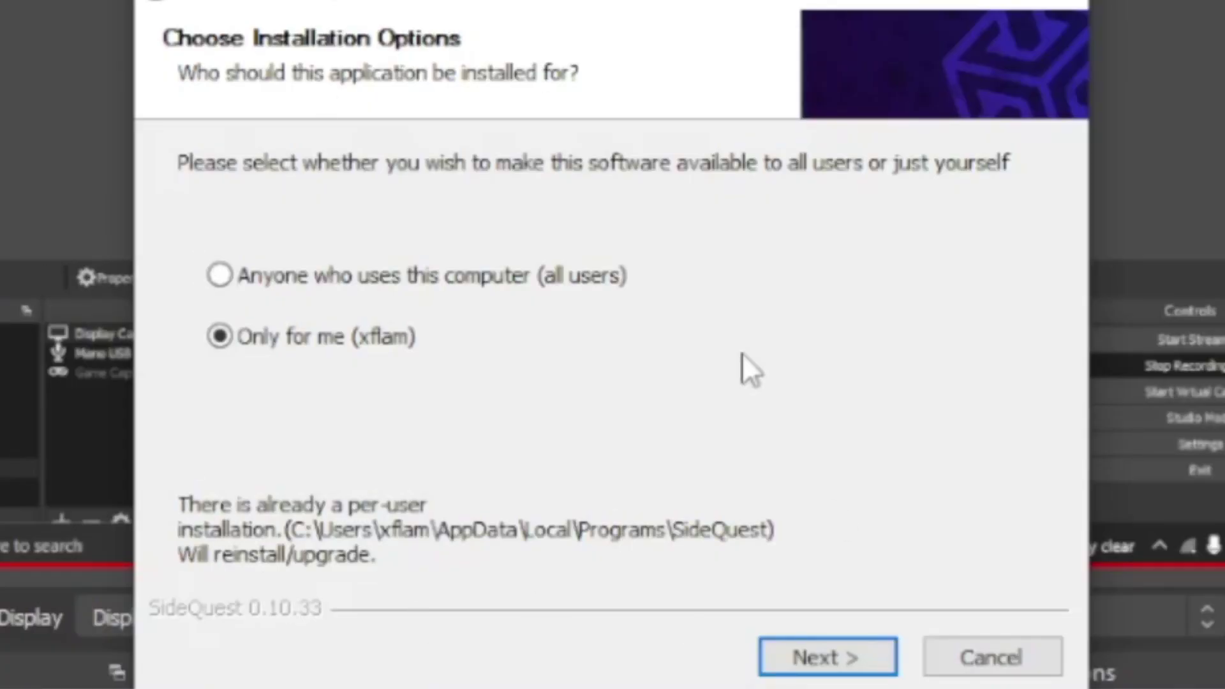
click(837, 658)
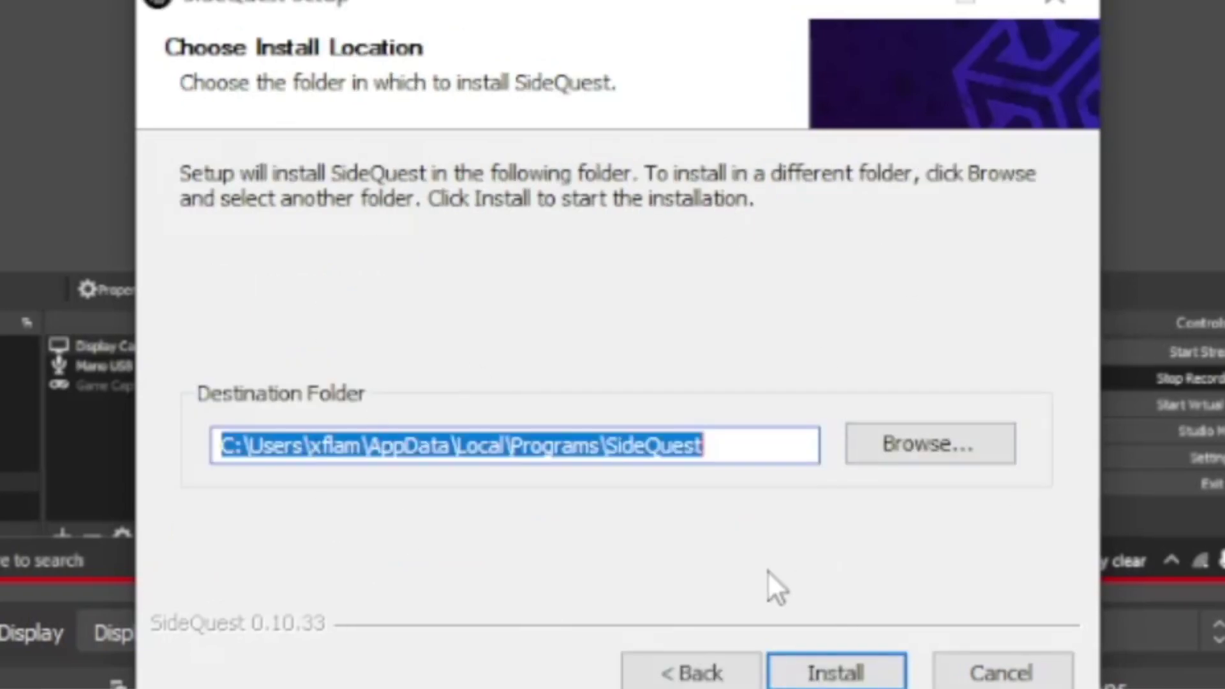
click(836, 676)
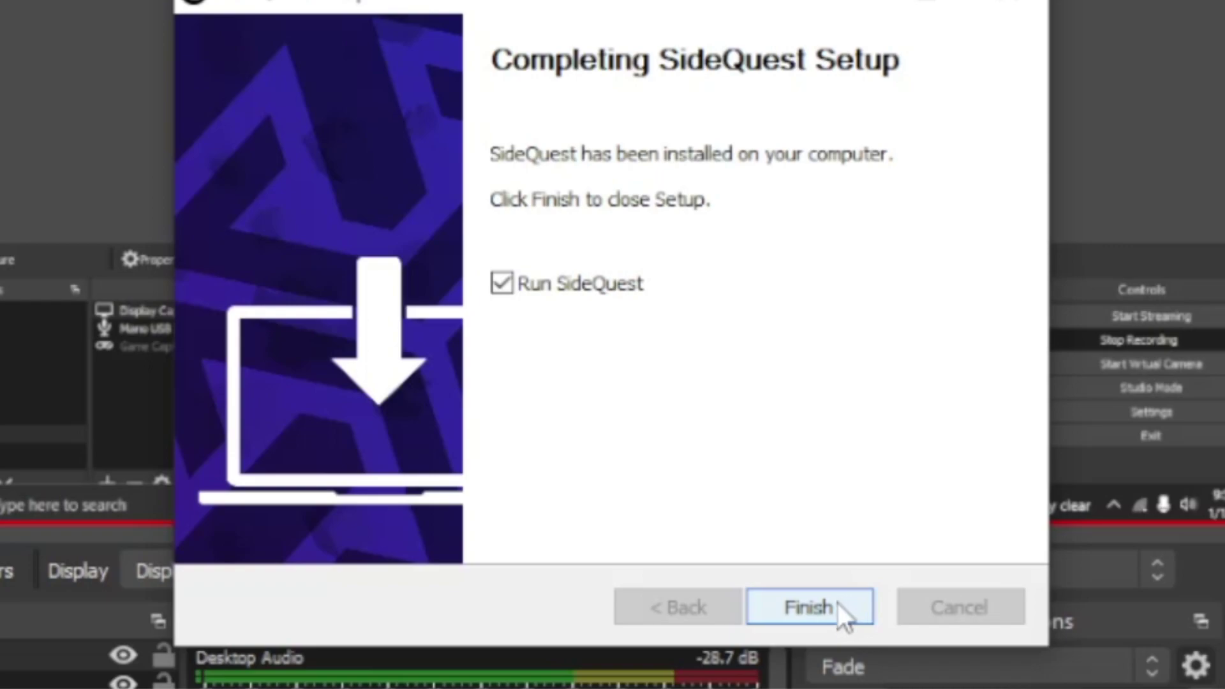
click(809, 607)
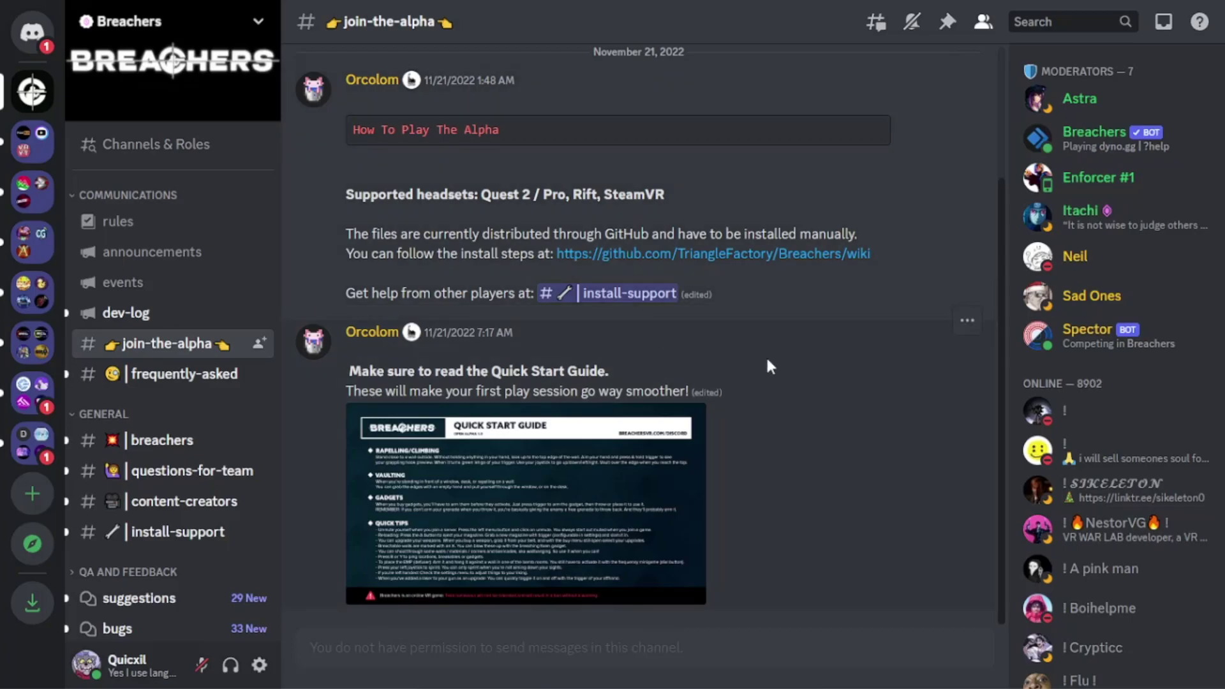
Step: Scroll to the top of #join-the-alpha to reach the Breachers GitHub wiki link
scroll(780, 375, up, 3)
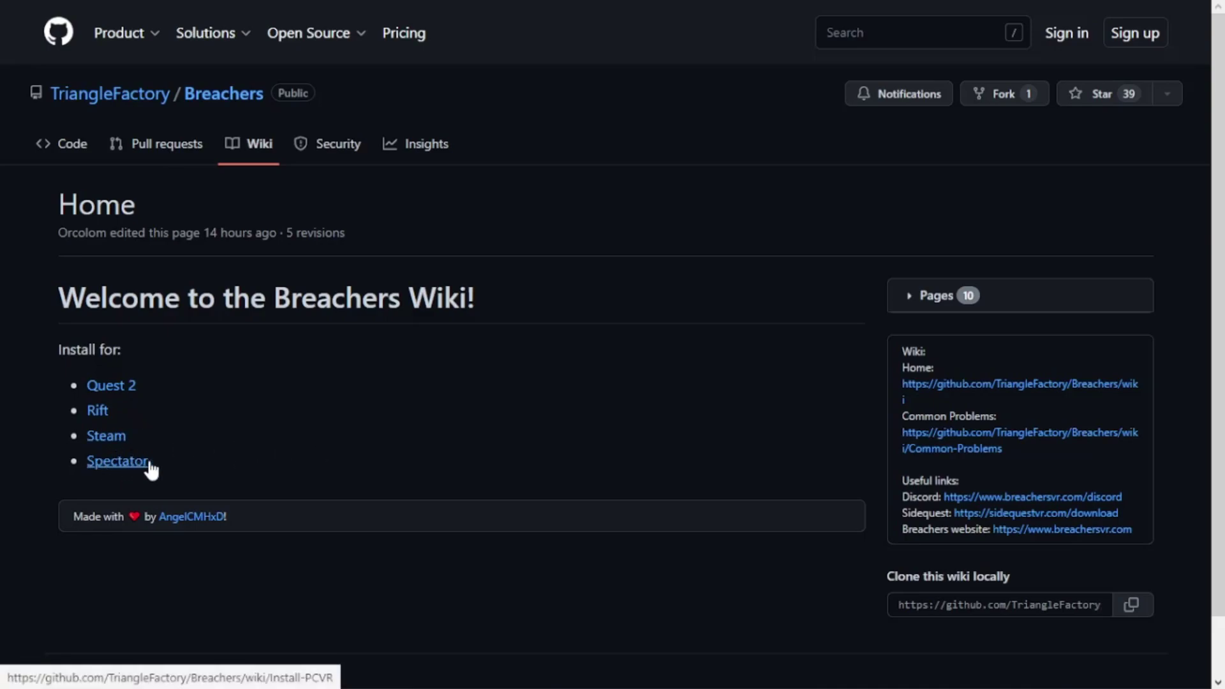
Step: Open the wiki's Quest 2 install instructions and review the Quest 2-only warning and CX File Explorer requirement
click(121, 396)
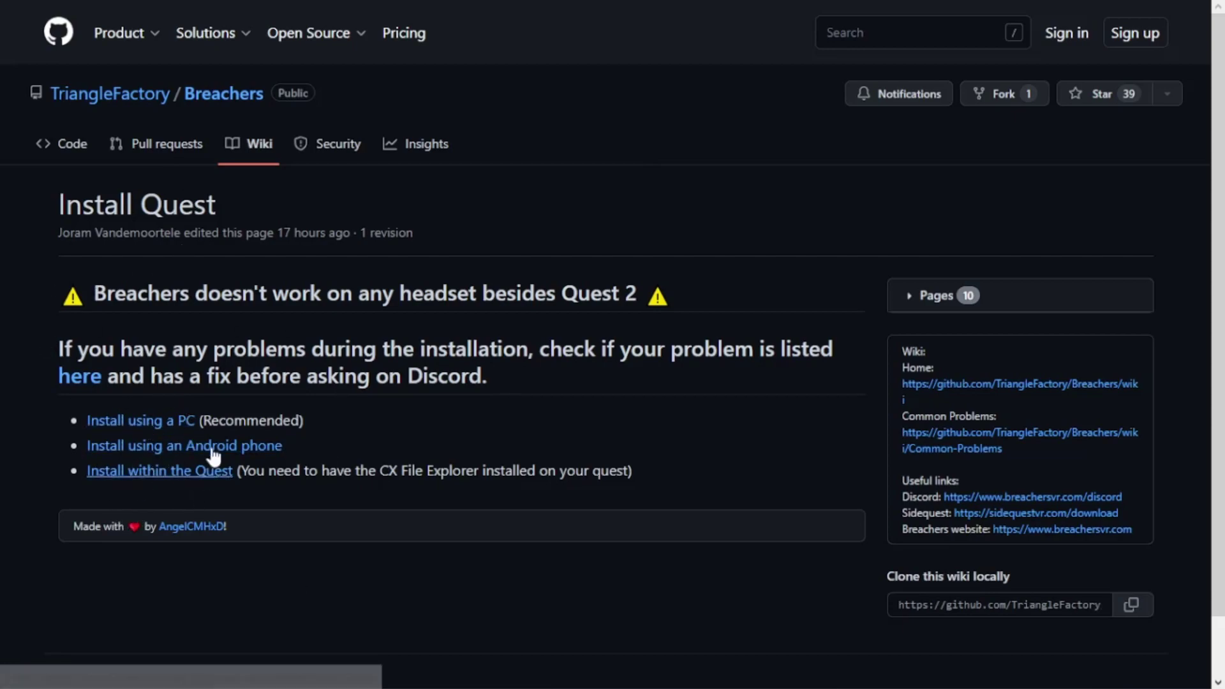
drag(93, 294, 665, 285)
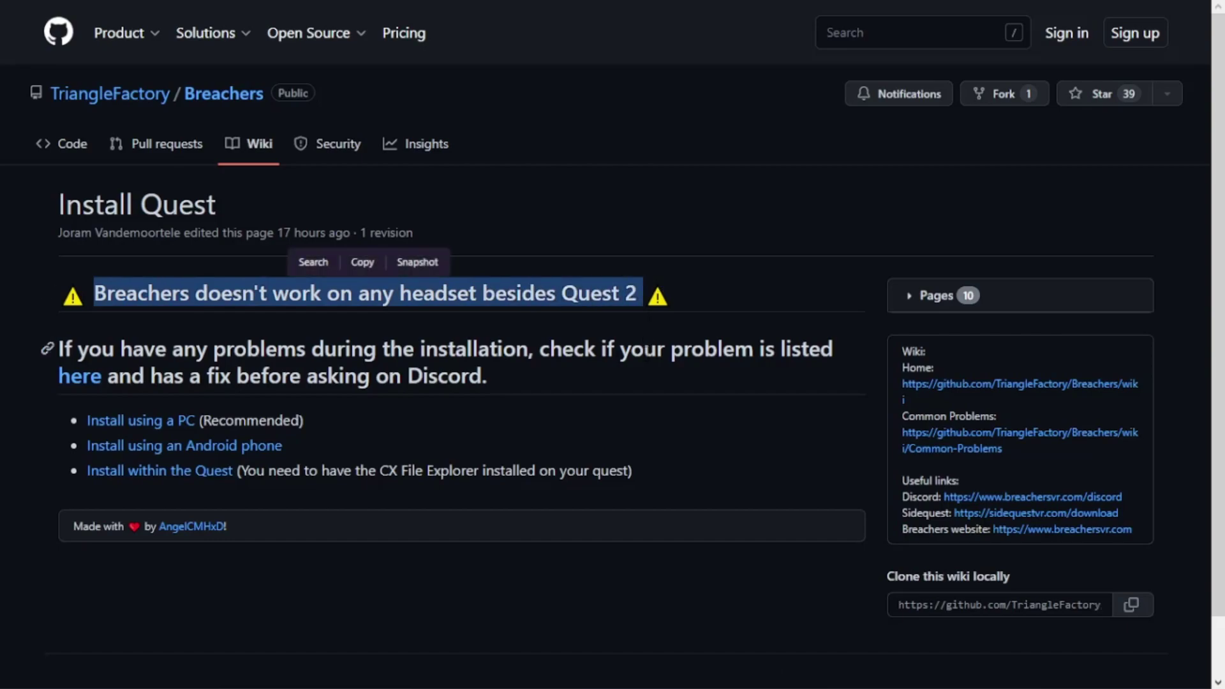
click(557, 368)
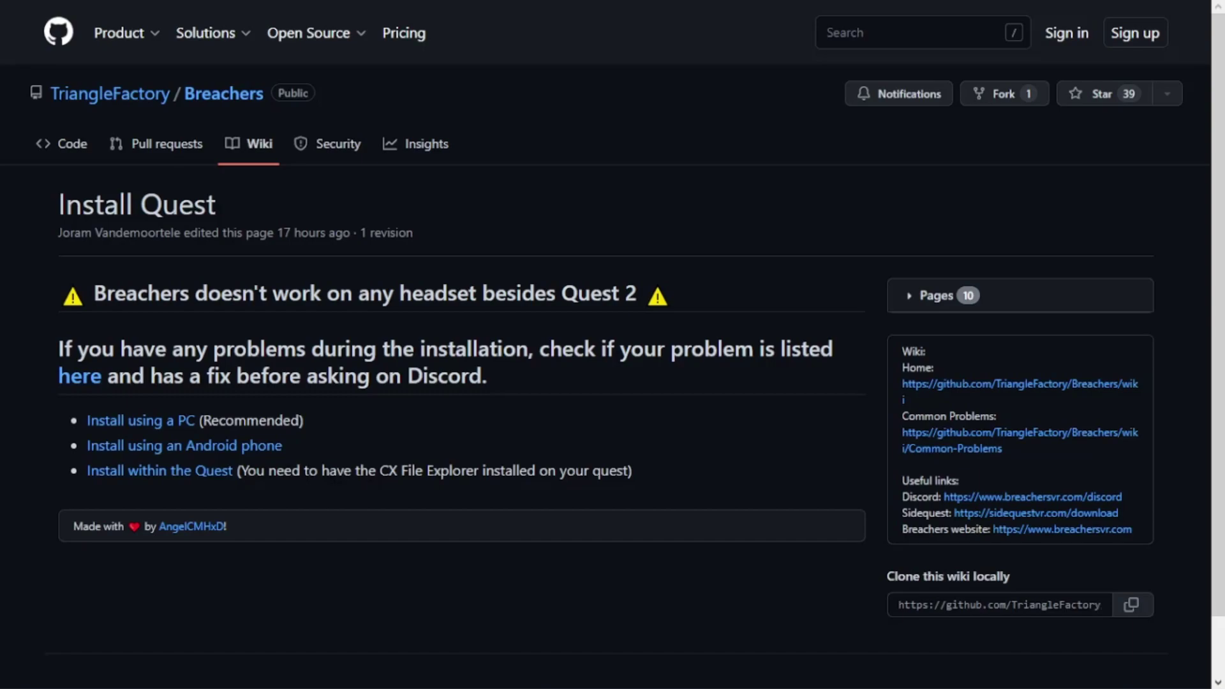
drag(381, 470, 474, 470)
click(474, 471)
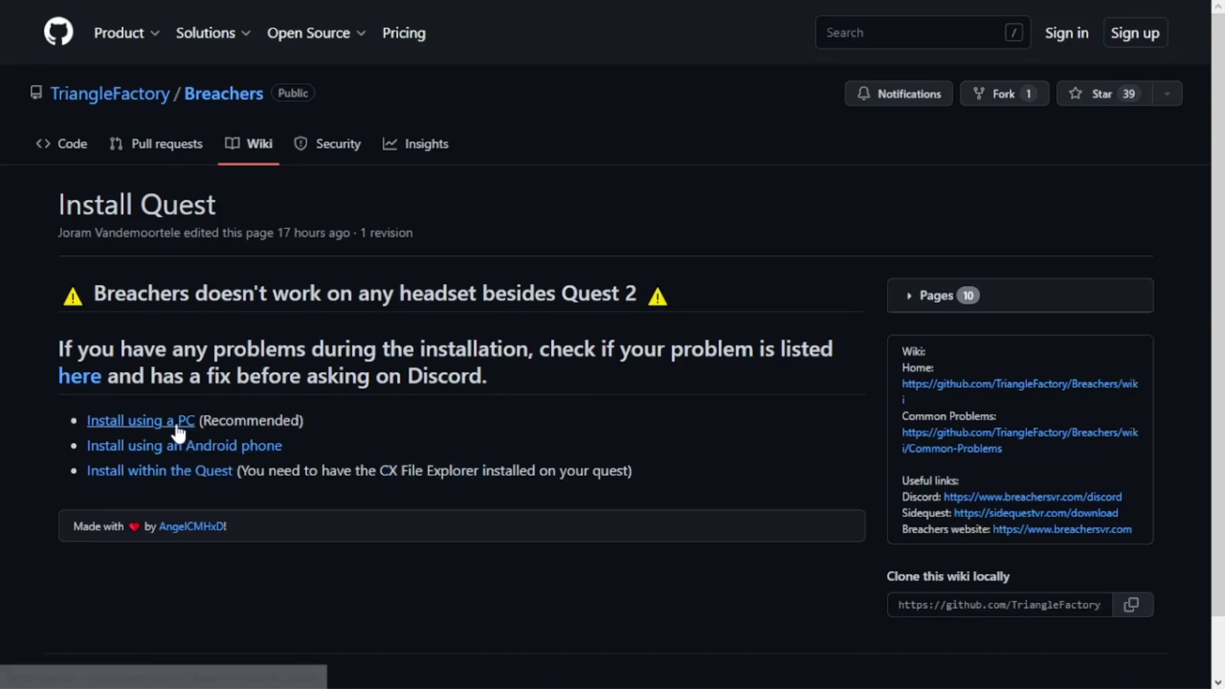
Step: Open the 'Install using a PC' guide and follow its Breachers releases link
click(134, 431)
scroll(385, 287, down, 15)
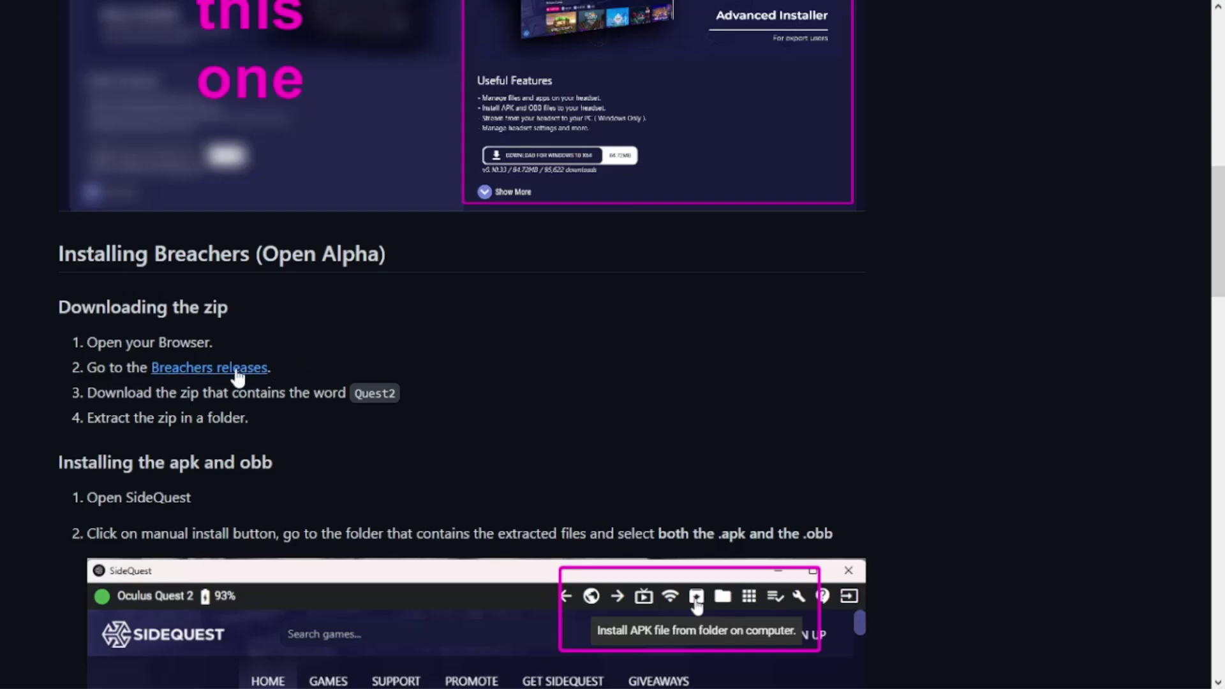
click(194, 370)
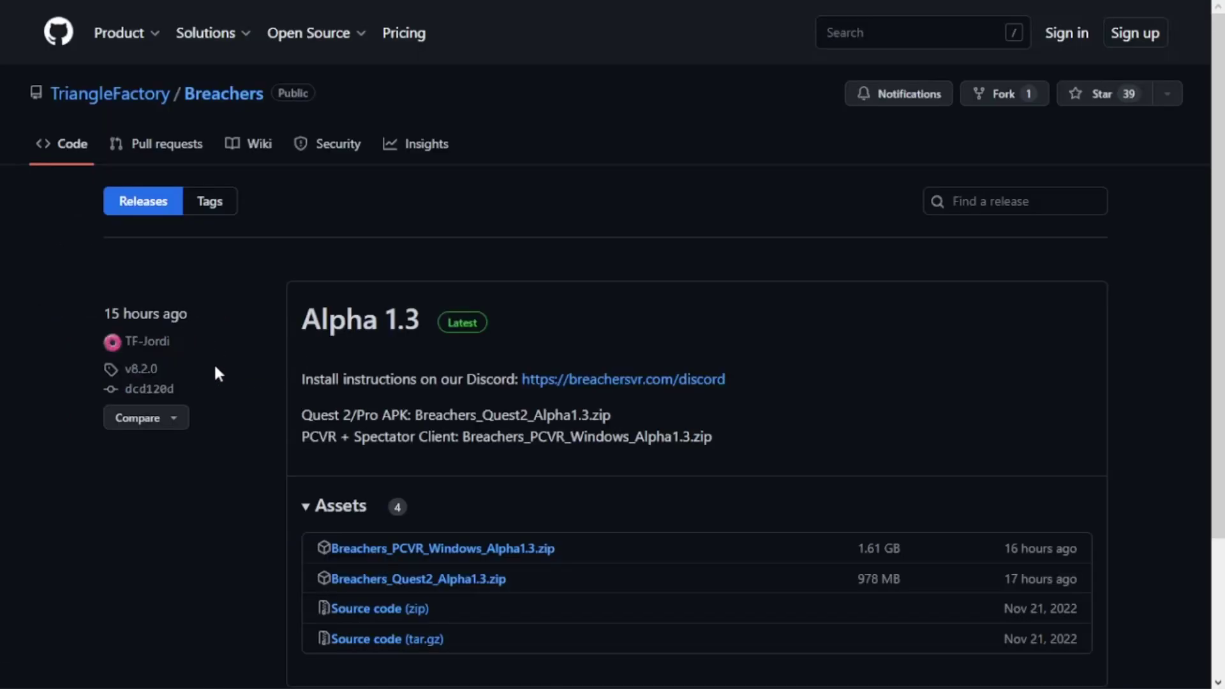
Step: Download Breachers_Quest2_Alpha1.3.zip from the Alpha 1.3 release assets
scroll(932, 392, down, 2)
scroll(509, 315, down, 2)
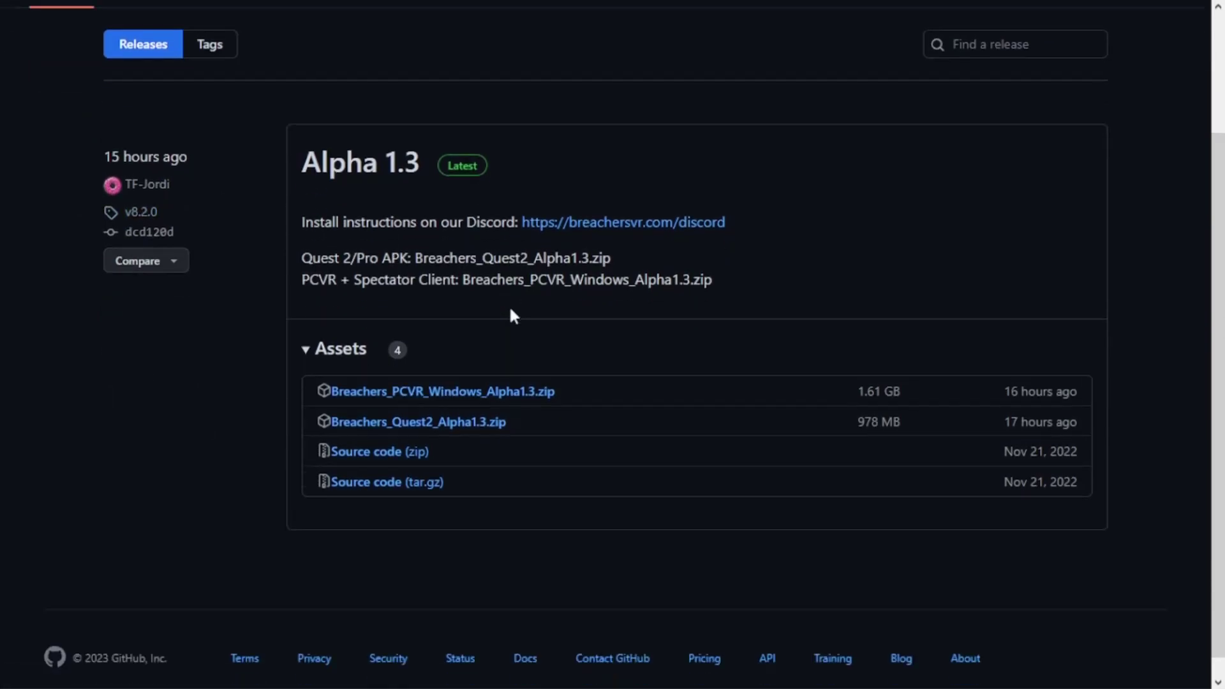
scroll(594, 531, up, 3)
scroll(594, 531, down, 3)
scroll(447, 447, up, 3)
scroll(255, 335, down, 3)
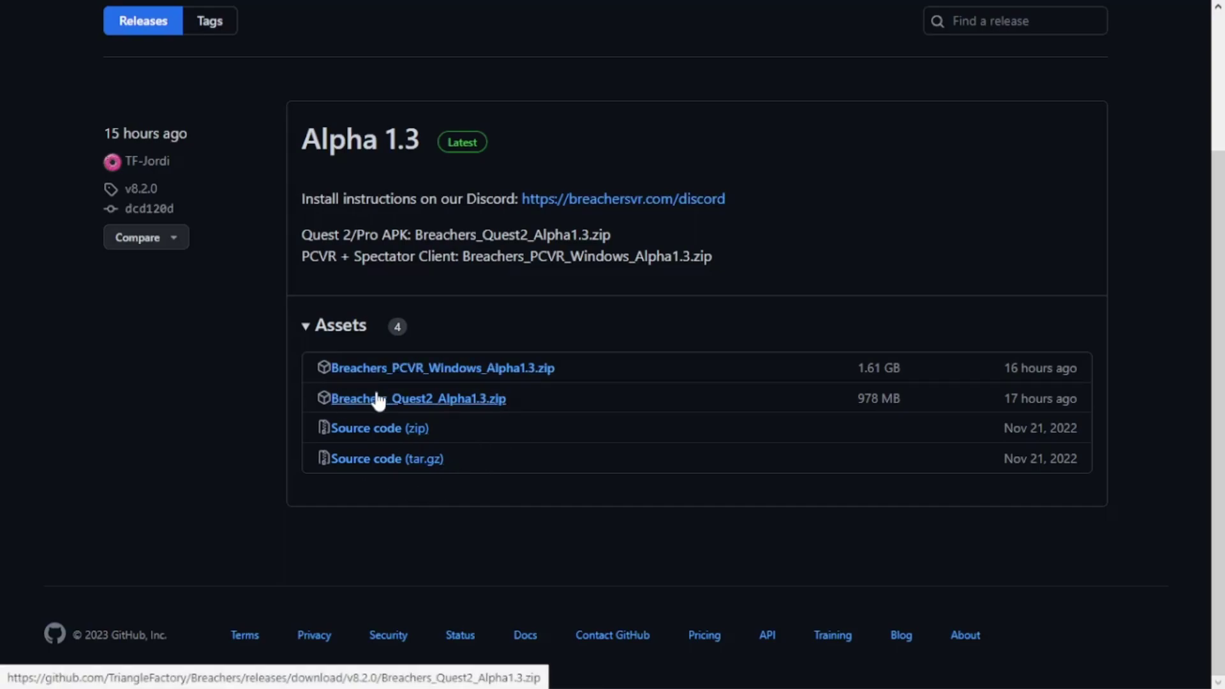
click(474, 402)
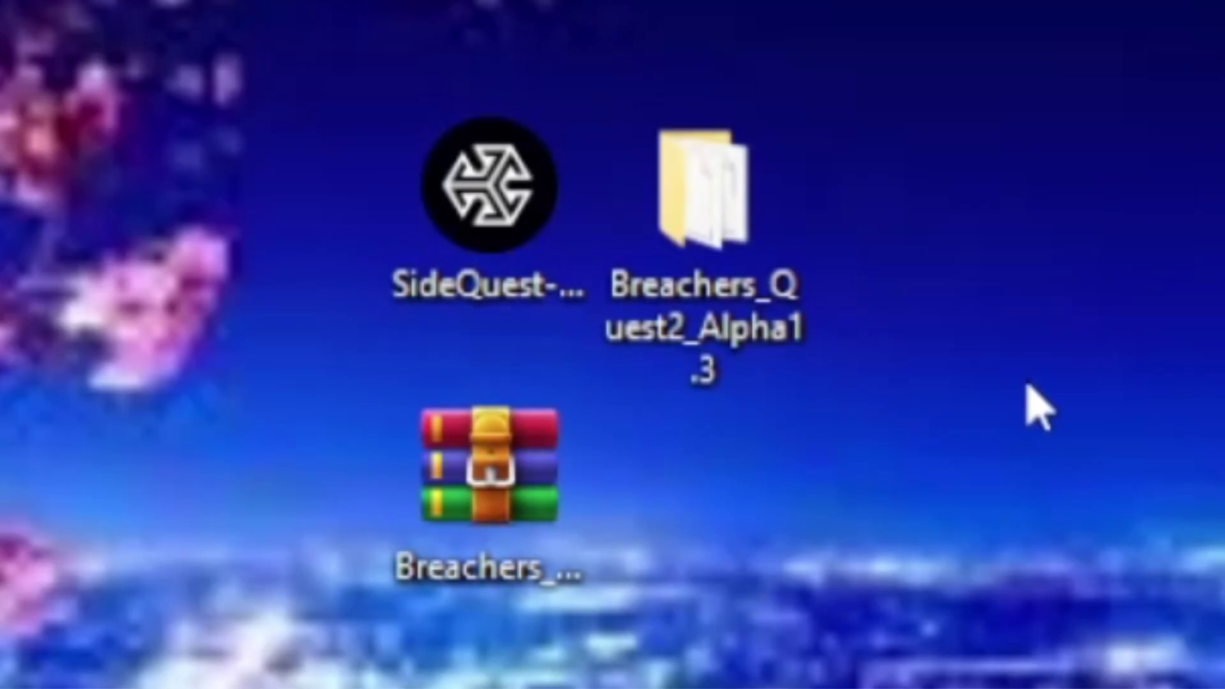
Step: Open the Breachers_Quest2_Alpha1.3 folder and select its Breachers.apk and OBB files
double_click(721, 206)
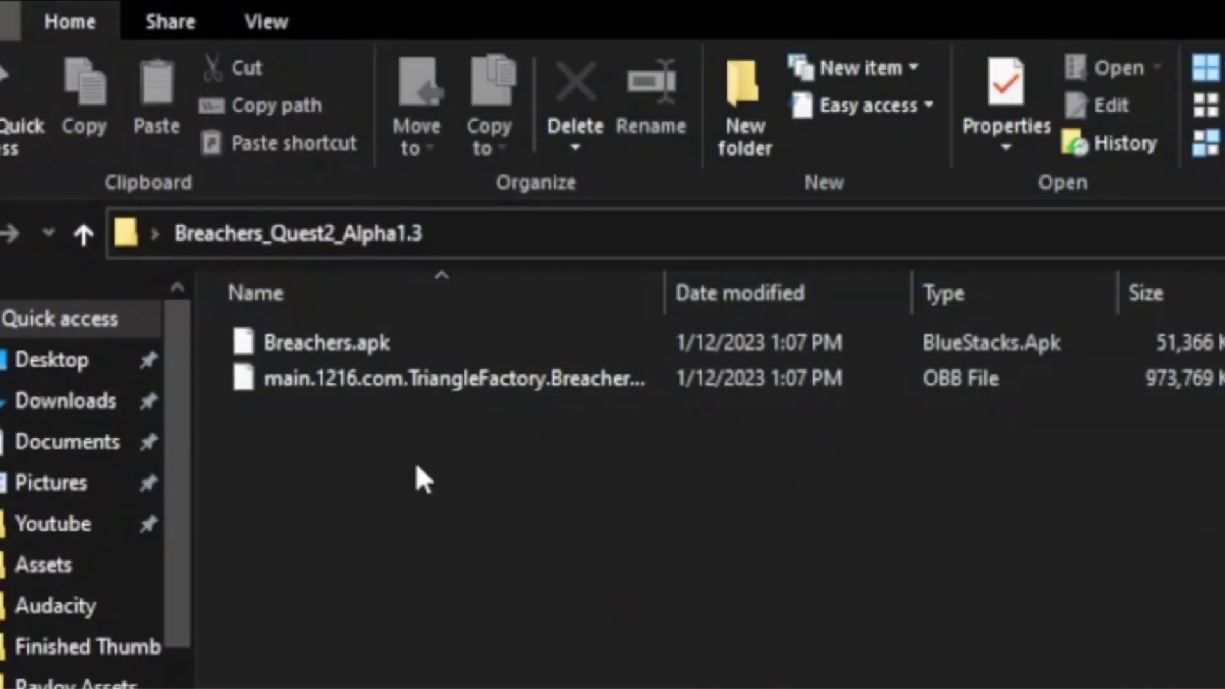
drag(415, 462, 603, 322)
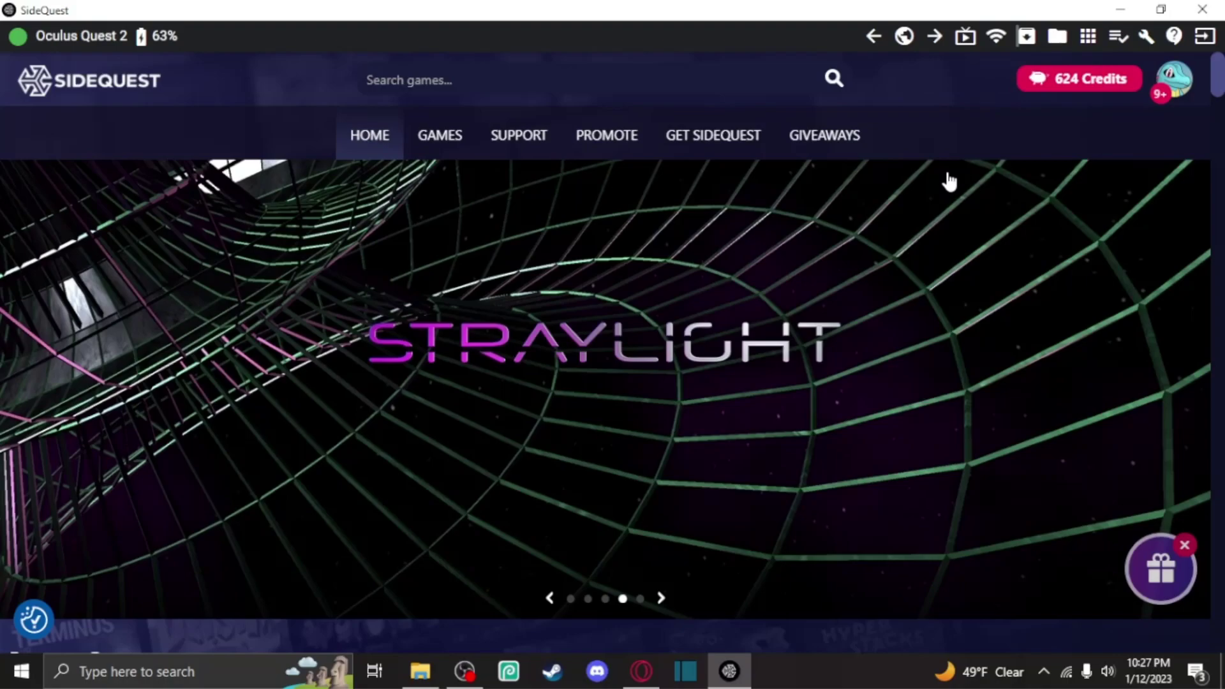
Step: Install Breachers.apk and the OBB file from Desktop\Breachers_Quest2_Alpha1.3 to the headset
click(1028, 37)
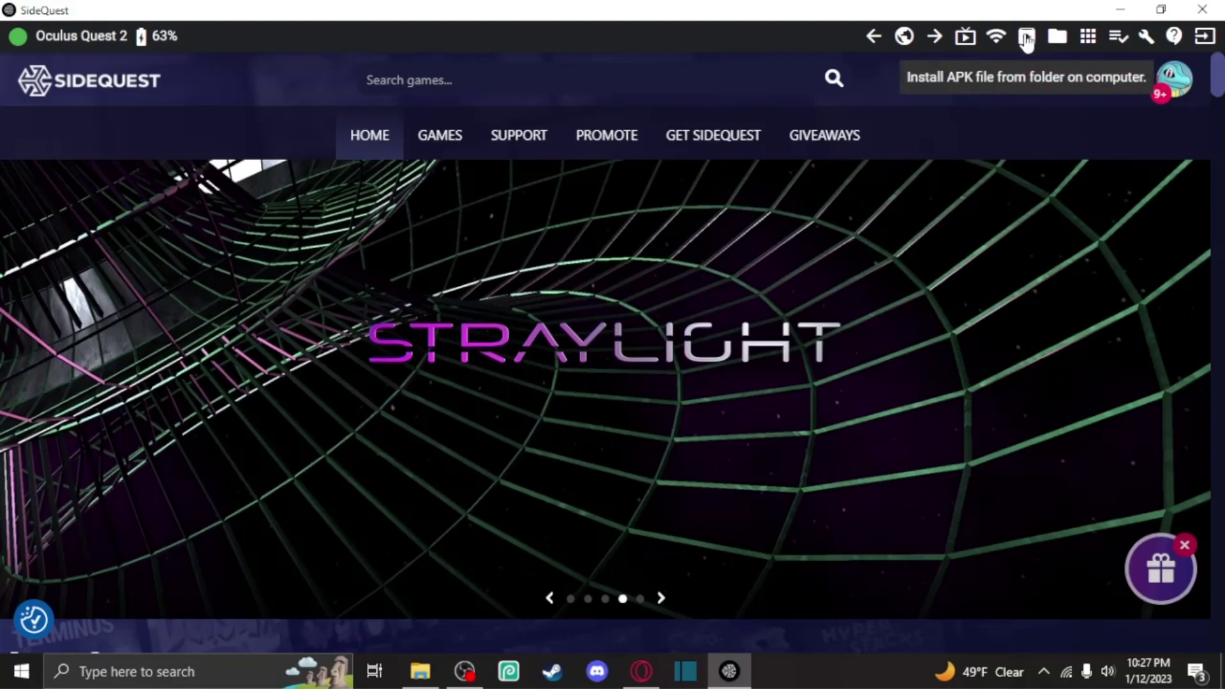
drag(546, 132, 603, 120)
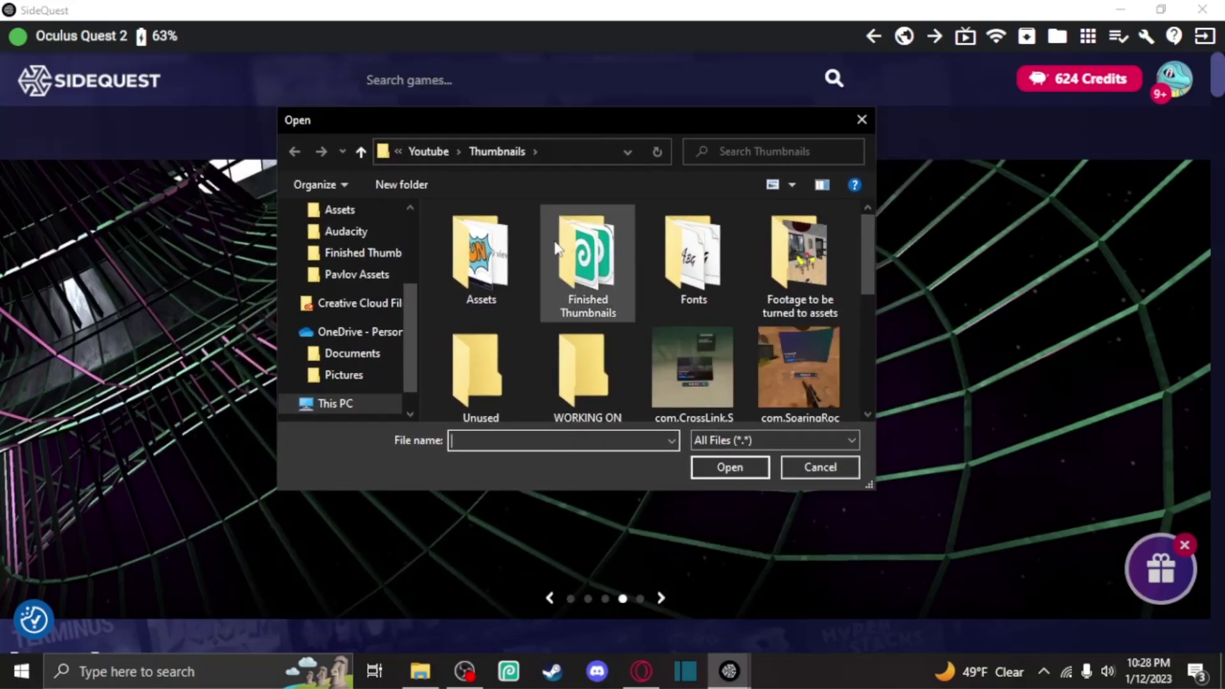
scroll(357, 268, up, 4)
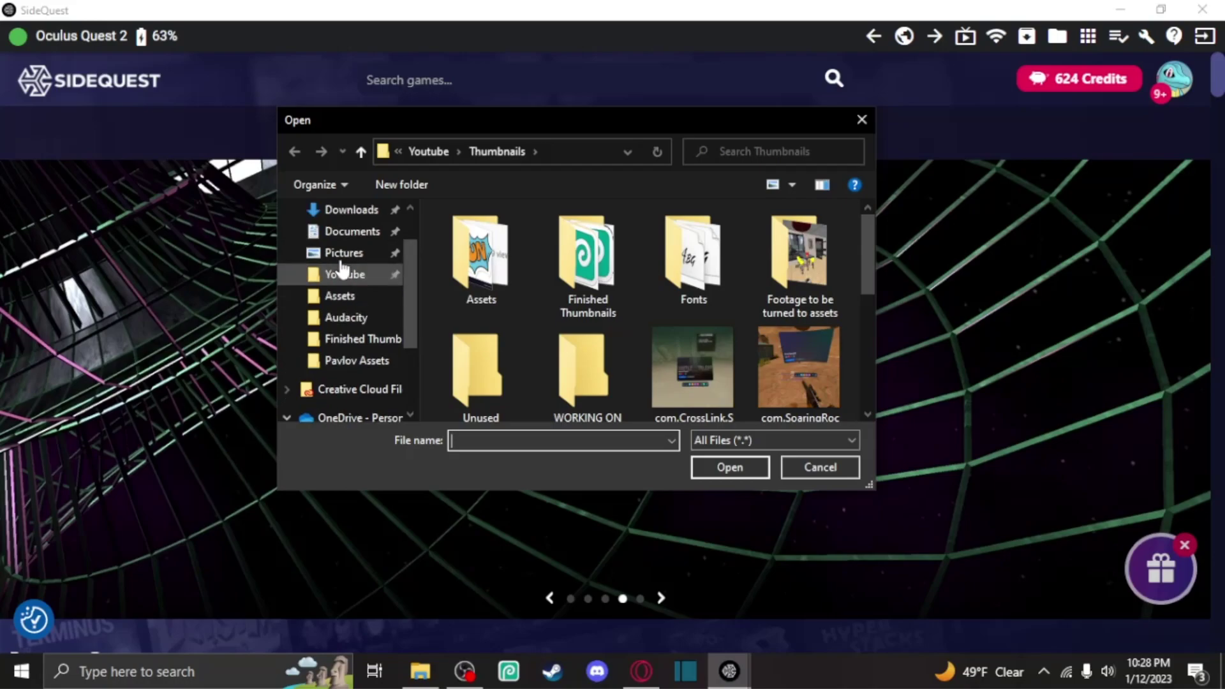
scroll(350, 243, up, 2)
click(338, 245)
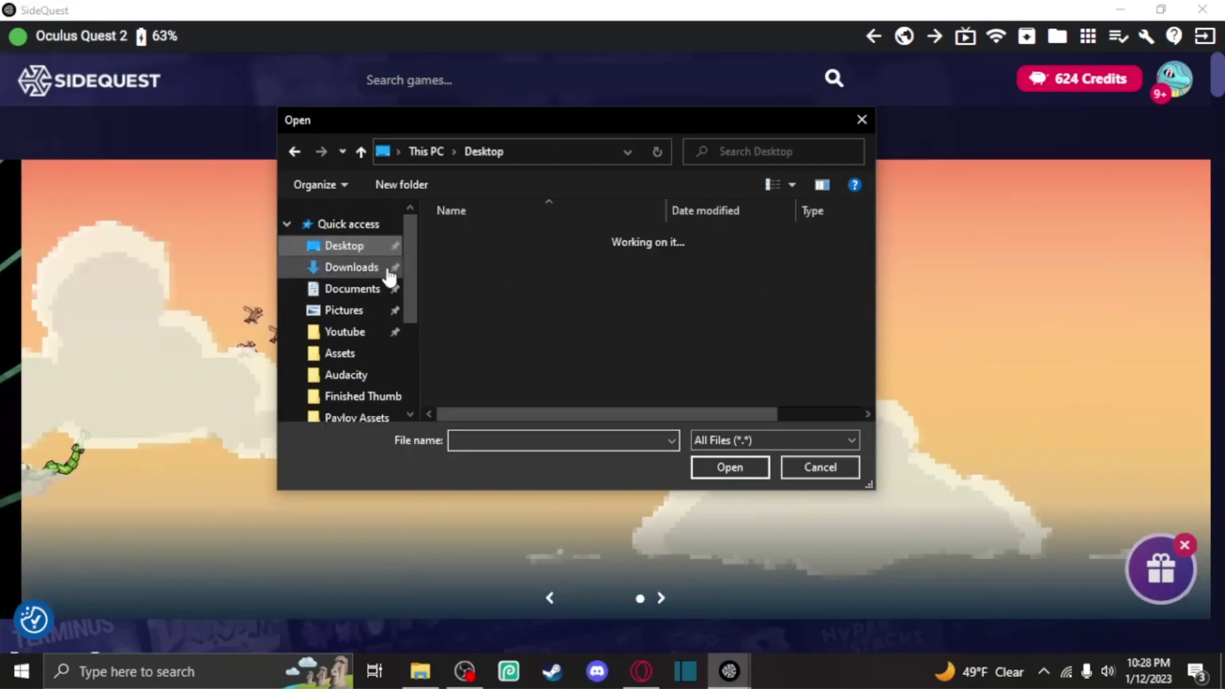
double_click(557, 237)
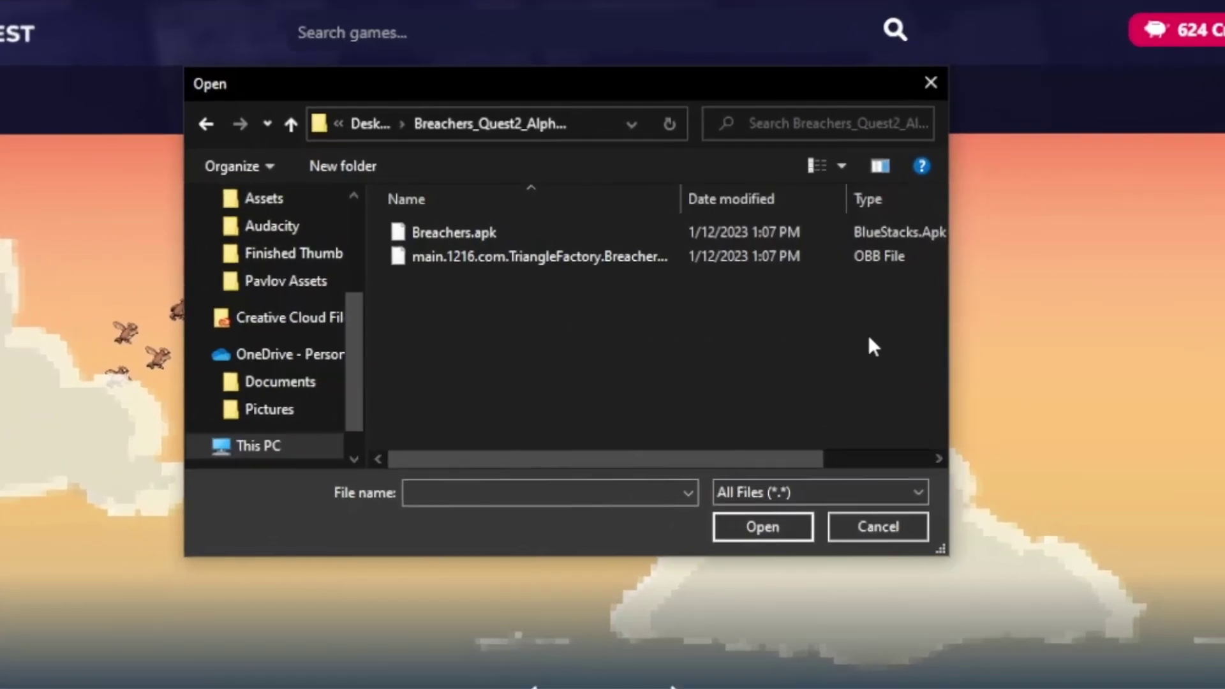
drag(761, 315, 717, 311)
drag(838, 376, 317, 205)
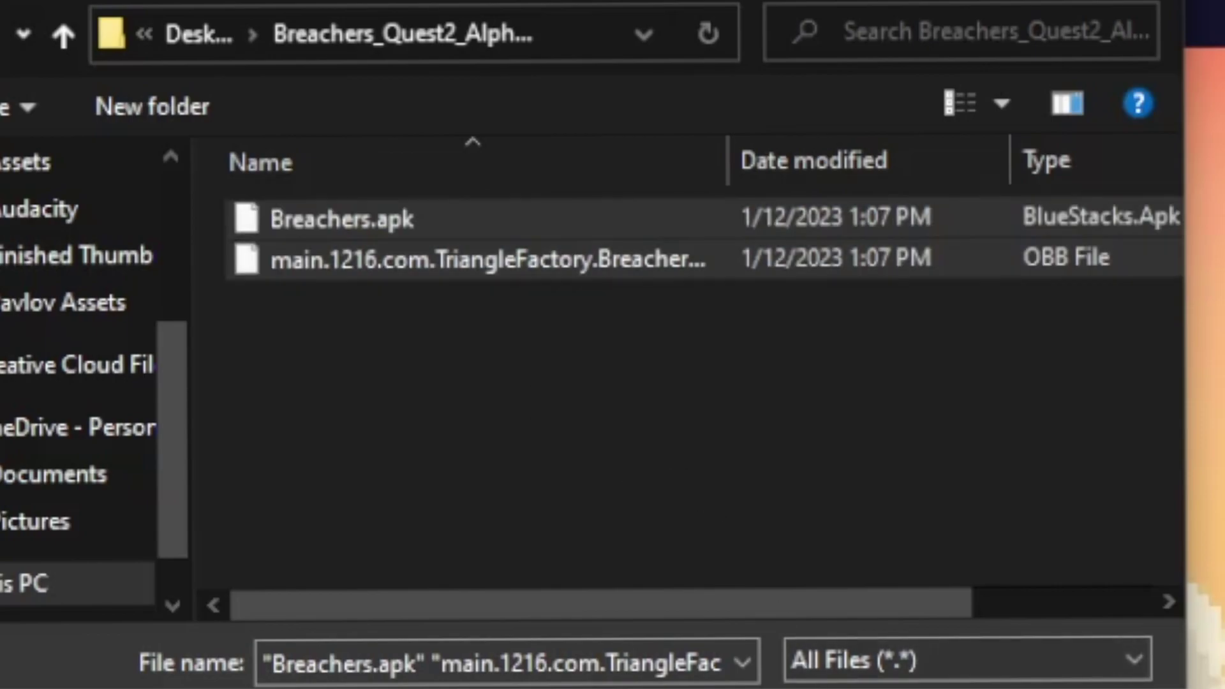
key(Return)
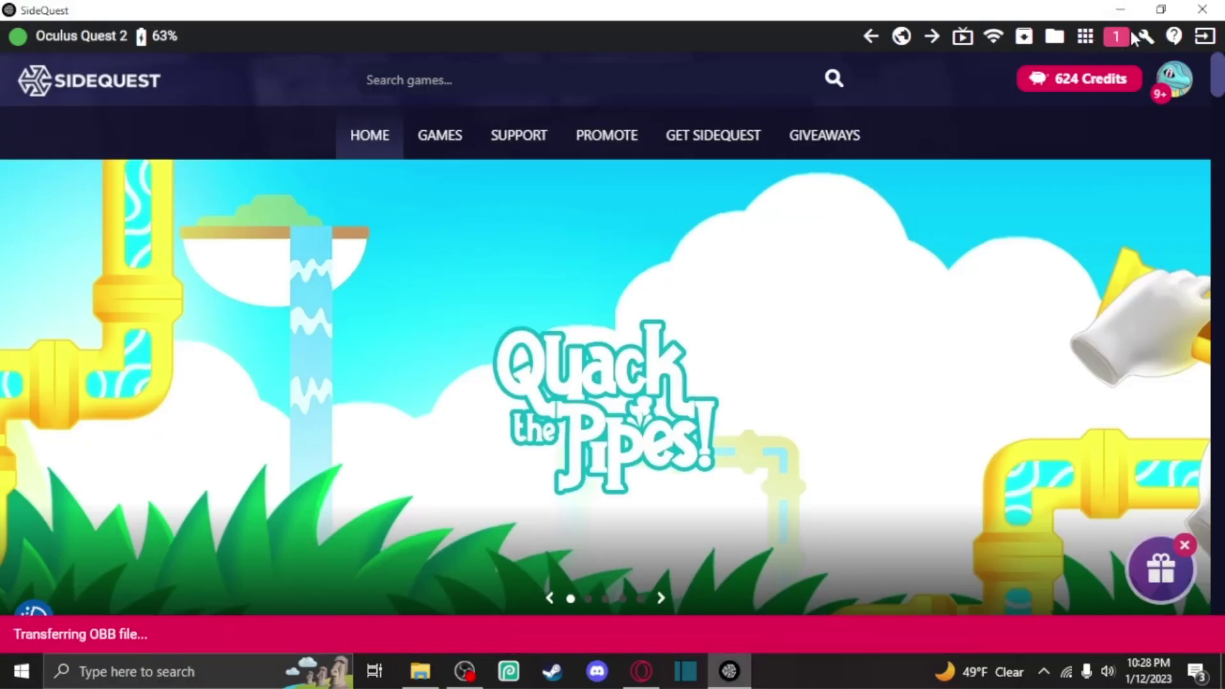
Step: Open SideQuest's Task Manager to check the Breachers.apk and OBB install progress
click(1122, 37)
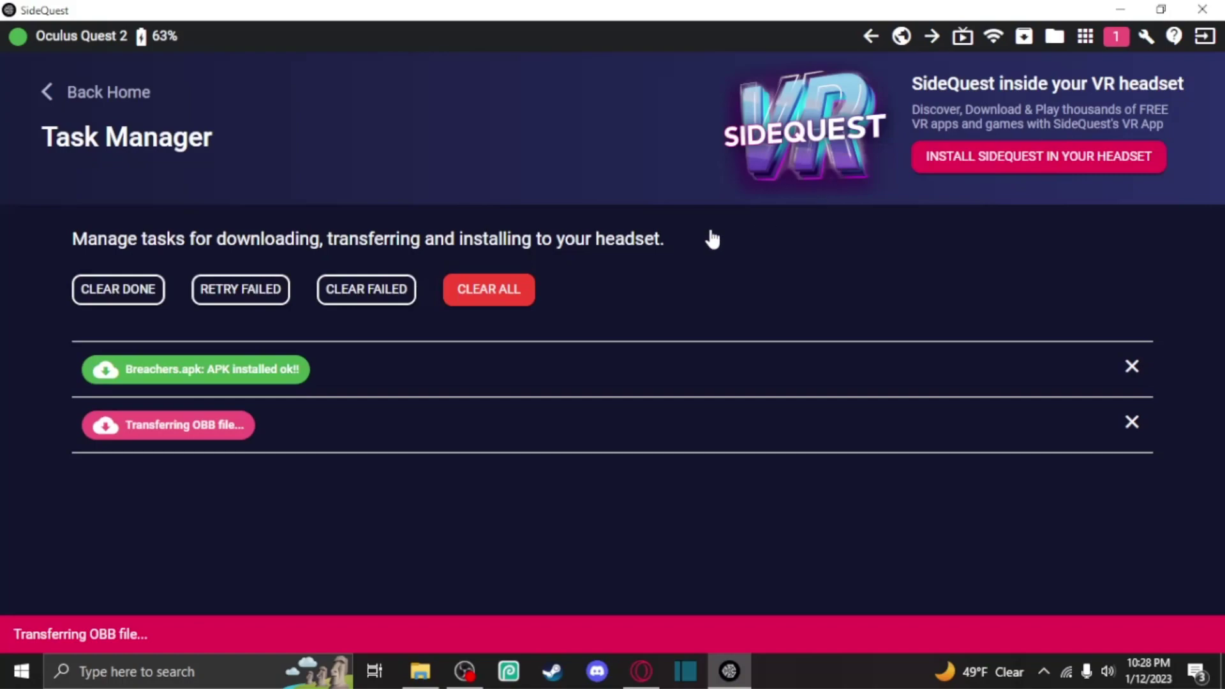